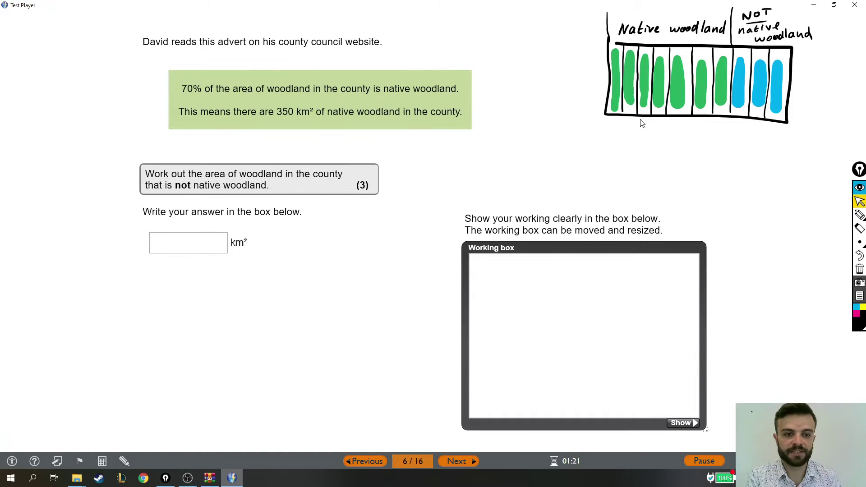
Step: Select the pen tool from the annotation toolbar's pen flyout for freehand ink
{"action": "mouse_move", "coordinate": [857, 216]}
{"action": "left_click", "coordinate": [831, 217]}
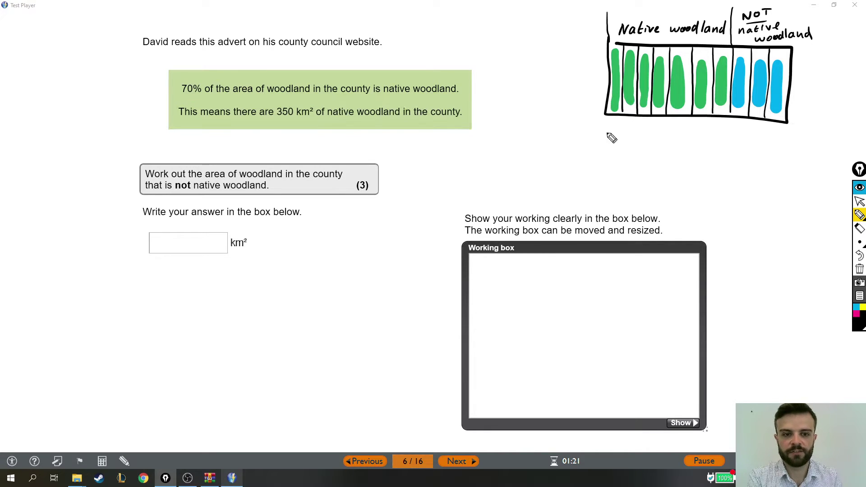
Step: Write 10% under the bars, then brace the seven native parts and label them 350 km²
{"action": "mouse_move", "coordinate": [608, 121]}
{"action": "left_mouse_down"}
{"action": "mouse_move", "coordinate": [626, 143]}
{"action": "mouse_move", "coordinate": [630, 137]}
{"action": "left_mouse_up"}
{"action": "left_click_drag", "start_coordinate": [638, 136], "coordinate": [639, 130]}
{"action": "left_click_drag", "start_coordinate": [644, 123], "coordinate": [647, 129]}
{"action": "left_click_drag", "start_coordinate": [651, 128], "coordinate": [652, 129]}
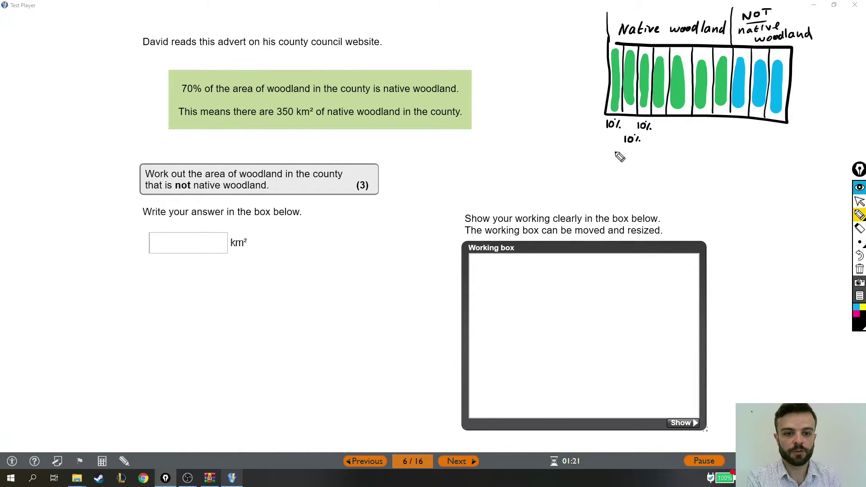
{"action": "mouse_move", "coordinate": [606, 138]}
{"action": "left_mouse_down"}
{"action": "mouse_move", "coordinate": [664, 155]}
{"action": "mouse_move", "coordinate": [734, 138]}
{"action": "left_mouse_up"}
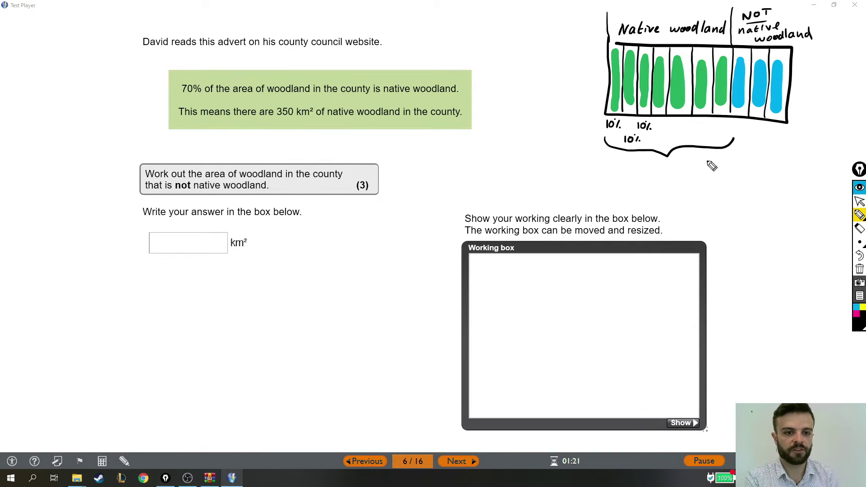
{"action": "mouse_move", "coordinate": [641, 162]}
{"action": "left_mouse_down"}
{"action": "mouse_move", "coordinate": [646, 171]}
{"action": "mouse_move", "coordinate": [685, 168]}
{"action": "mouse_move", "coordinate": [698, 180]}
{"action": "mouse_move", "coordinate": [716, 169]}
{"action": "left_mouse_up"}
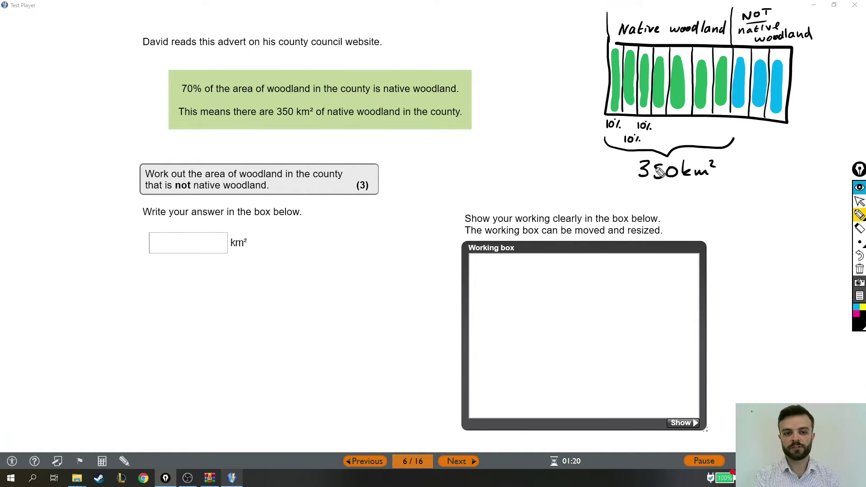
Step: Write (70%) under 350 km² and draw an arrow pointing at the 10% labels
{"action": "mouse_move", "coordinate": [652, 190]}
{"action": "left_mouse_down"}
{"action": "mouse_move", "coordinate": [658, 202]}
{"action": "mouse_move", "coordinate": [672, 190]}
{"action": "mouse_move", "coordinate": [681, 201]}
{"action": "mouse_move", "coordinate": [650, 205]}
{"action": "left_mouse_up"}
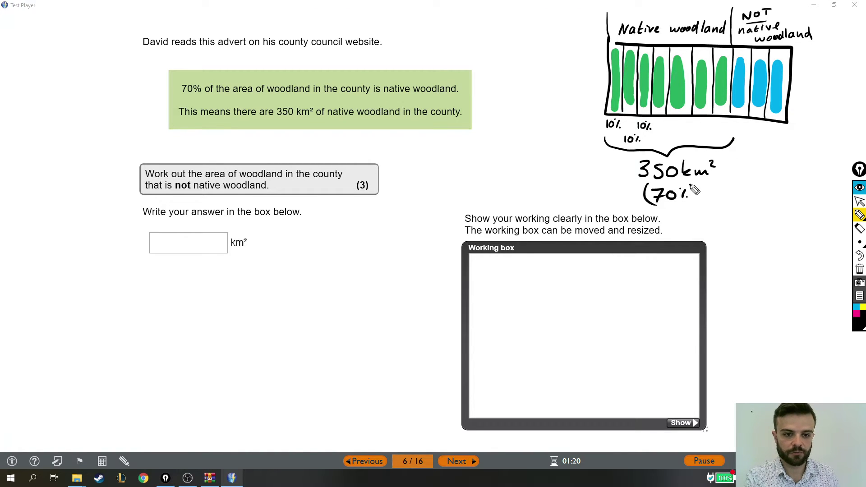
{"action": "left_click_drag", "start_coordinate": [692, 185], "coordinate": [691, 206]}
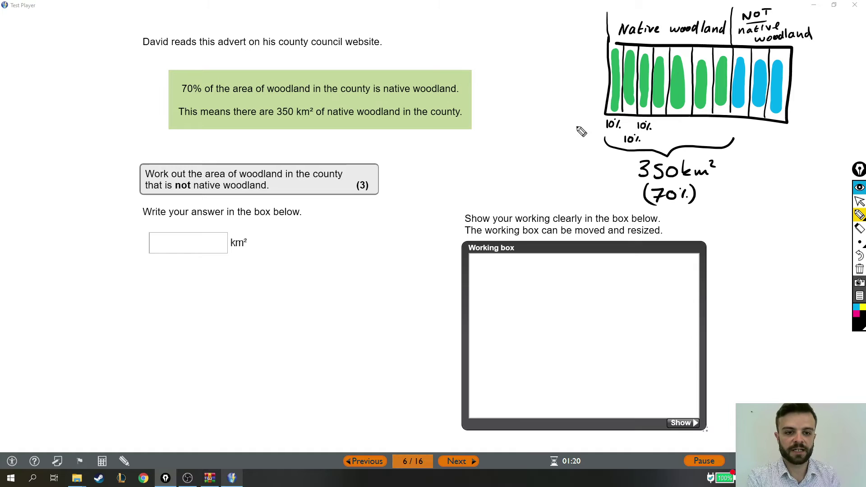
{"action": "mouse_move", "coordinate": [573, 128]}
{"action": "left_mouse_down"}
{"action": "mouse_move", "coordinate": [582, 136]}
{"action": "mouse_move", "coordinate": [551, 144]}
{"action": "left_mouse_up"}
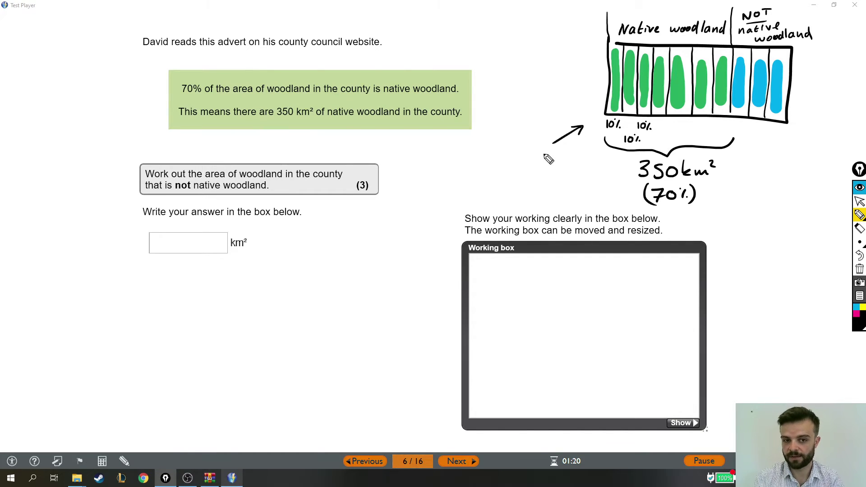
Step: Return to the arrow tool and place the on-screen calculator below the answer box
{"action": "left_click", "coordinate": [859, 202]}
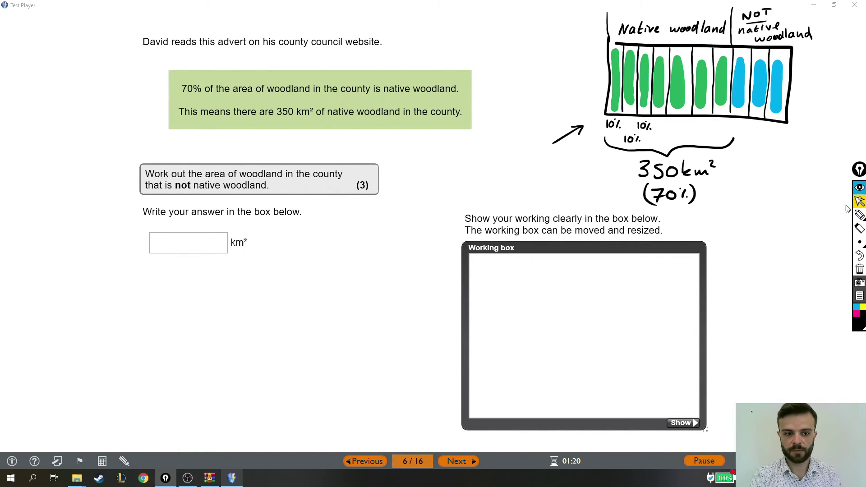
{"action": "left_click", "coordinate": [102, 462]}
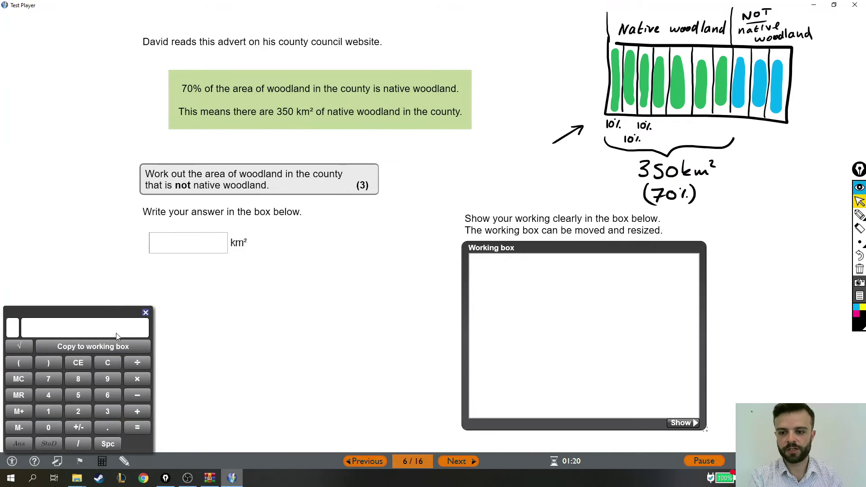
{"action": "left_click_drag", "start_coordinate": [110, 312], "coordinate": [344, 266]}
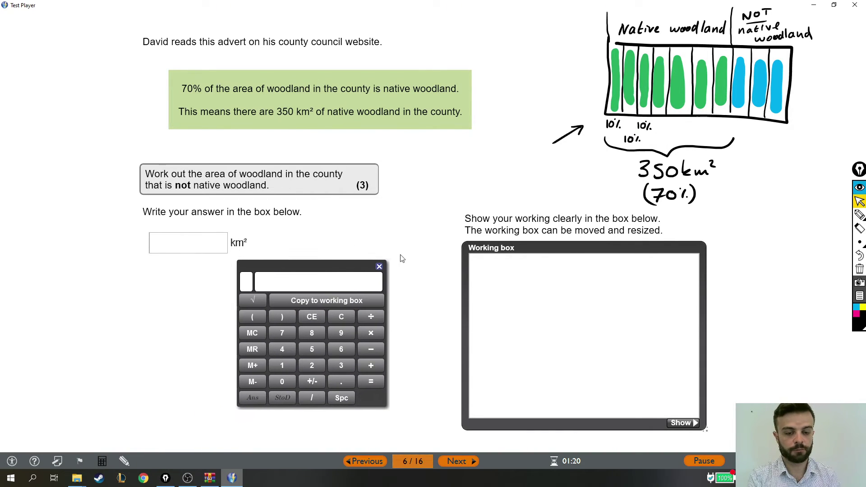
Step: Calculate 350 ÷ 7 = 50 and copy the line into the working box
{"action": "left_click", "coordinate": [311, 352]}
{"action": "left_click", "coordinate": [291, 381]}
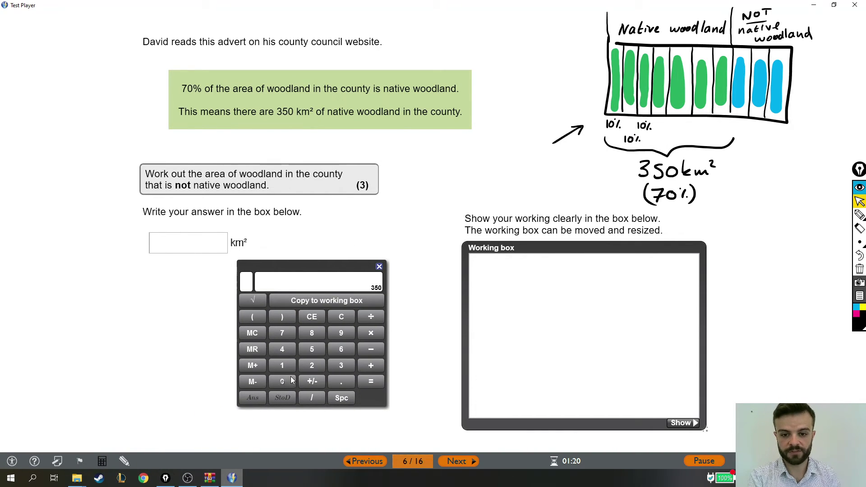
{"action": "left_click", "coordinate": [371, 316]}
{"action": "left_click", "coordinate": [284, 334]}
{"action": "left_click", "coordinate": [373, 380]}
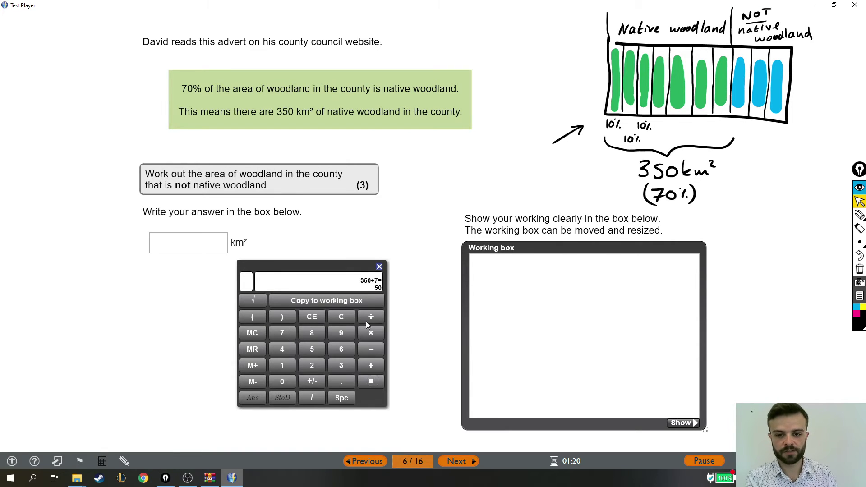
{"action": "left_click", "coordinate": [355, 303]}
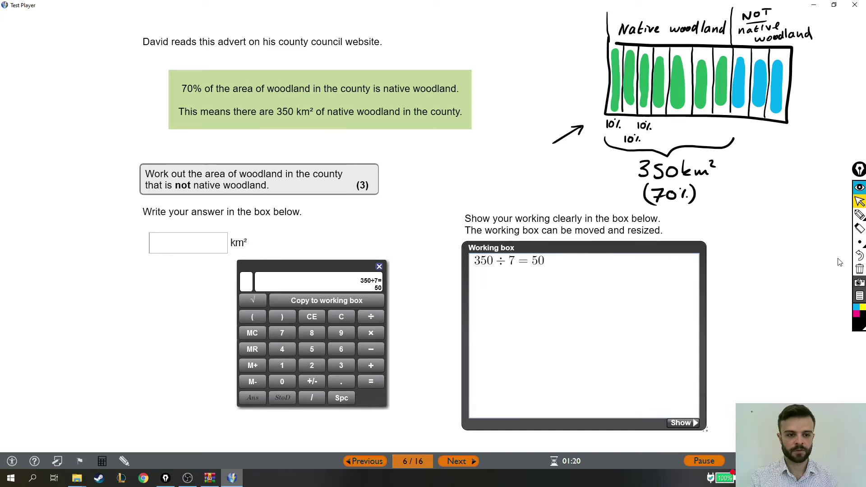
{"action": "left_click", "coordinate": [860, 216]}
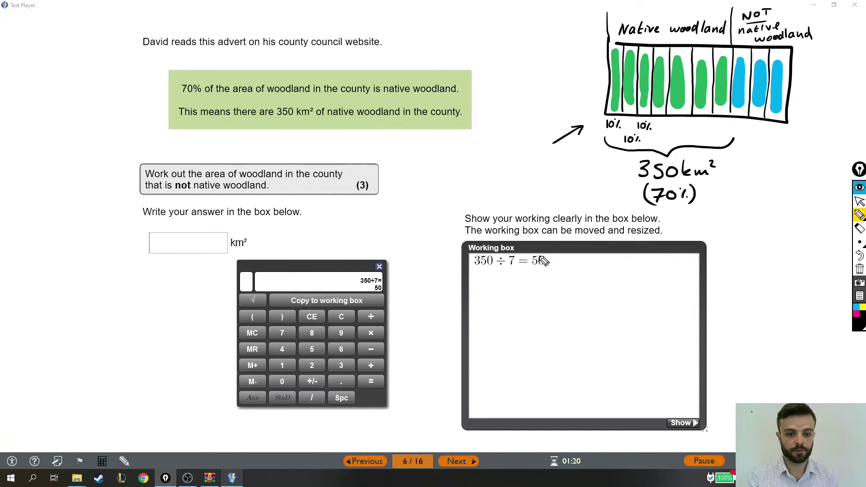
Step: Write '← 10% of county' beside the 50 line, then brace the blue parts as 30%
{"action": "mouse_move", "coordinate": [573, 261]}
{"action": "left_mouse_down"}
{"action": "mouse_move", "coordinate": [558, 261]}
{"action": "mouse_move", "coordinate": [588, 268]}
{"action": "left_mouse_up"}
{"action": "mouse_move", "coordinate": [594, 260]}
{"action": "left_mouse_down"}
{"action": "mouse_move", "coordinate": [622, 284]}
{"action": "mouse_move", "coordinate": [643, 264]}
{"action": "left_mouse_up"}
{"action": "left_click_drag", "start_coordinate": [651, 259], "coordinate": [686, 266]}
{"action": "left_click_drag", "start_coordinate": [680, 260], "coordinate": [688, 259]}
{"action": "left_click_drag", "start_coordinate": [686, 259], "coordinate": [687, 272]}
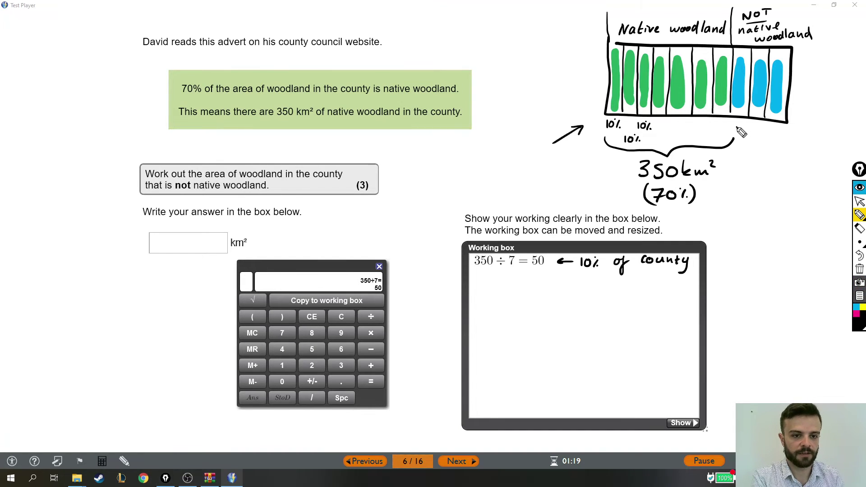
{"action": "mouse_move", "coordinate": [738, 129]}
{"action": "left_mouse_down"}
{"action": "mouse_move", "coordinate": [775, 140]}
{"action": "mouse_move", "coordinate": [788, 135]}
{"action": "left_mouse_up"}
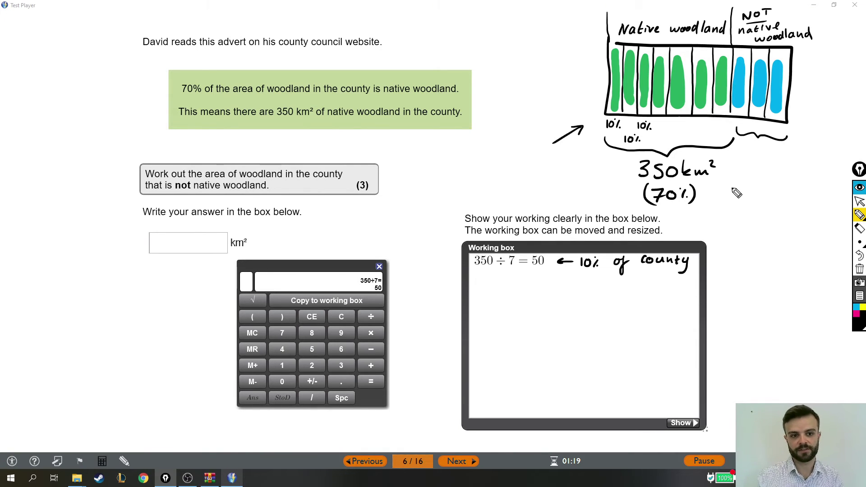
{"action": "mouse_move", "coordinate": [752, 153]}
{"action": "left_mouse_down"}
{"action": "mouse_move", "coordinate": [753, 166]}
{"action": "mouse_move", "coordinate": [766, 155]}
{"action": "mouse_move", "coordinate": [773, 166]}
{"action": "left_mouse_up"}
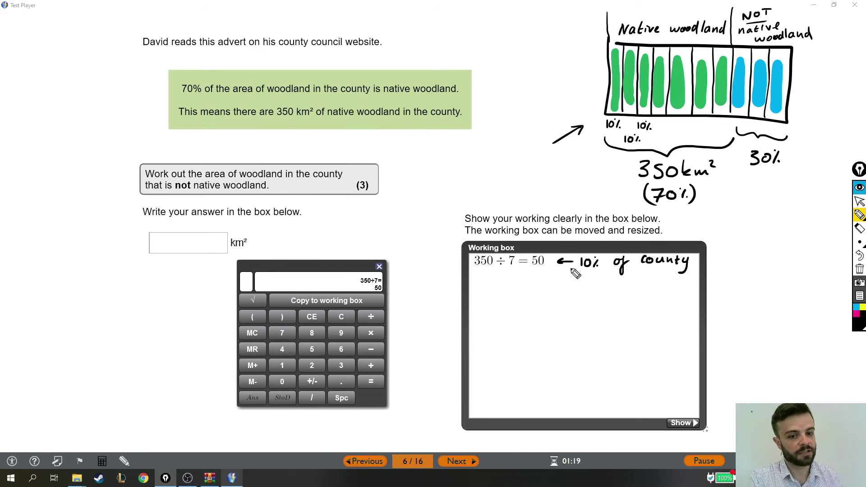
Step: Calculate 50 × 3 = 150, copy it into the working box, and nudge the calculator aside
{"action": "left_click", "coordinate": [860, 201]}
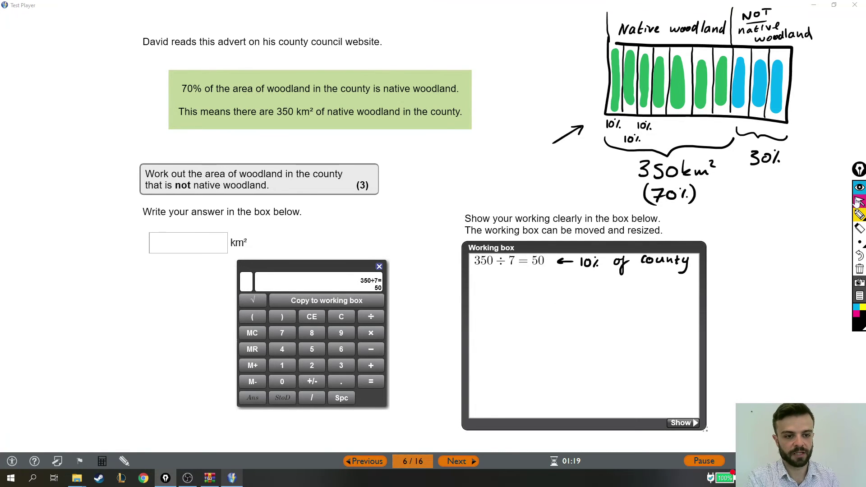
{"action": "left_click", "coordinate": [312, 349]}
{"action": "left_click", "coordinate": [282, 381]}
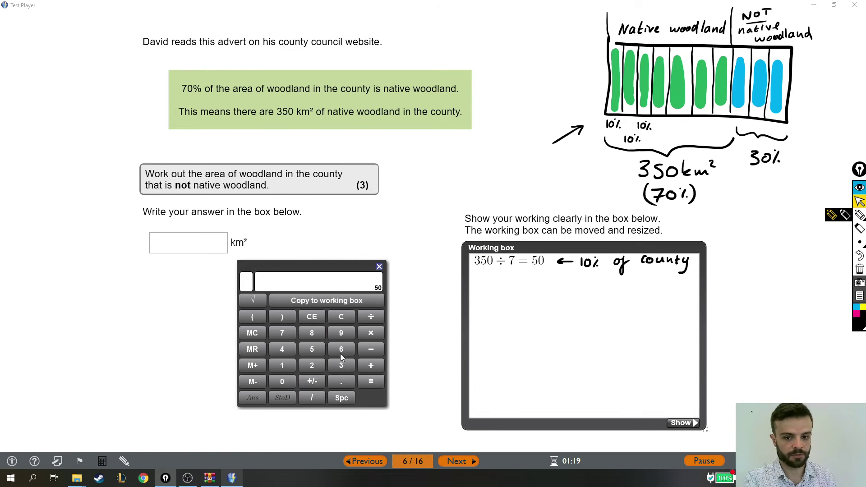
{"action": "left_click", "coordinate": [368, 336]}
{"action": "left_click", "coordinate": [342, 367]}
{"action": "left_click", "coordinate": [370, 381]}
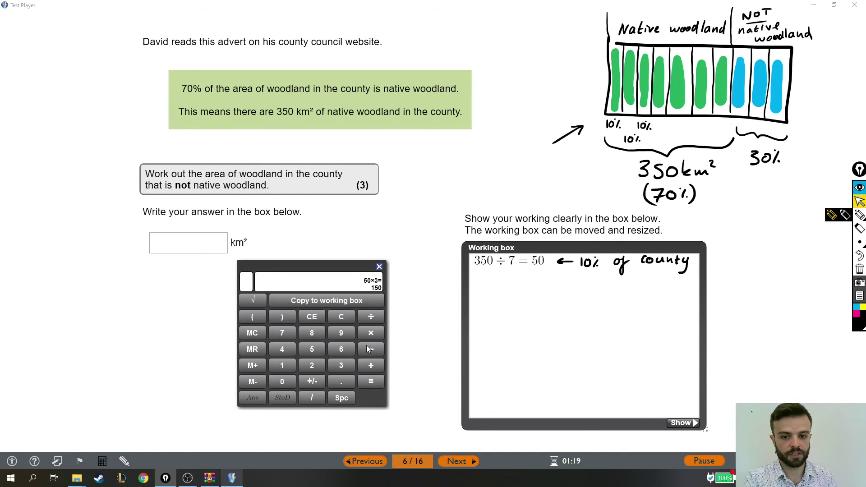
{"action": "left_click", "coordinate": [354, 302]}
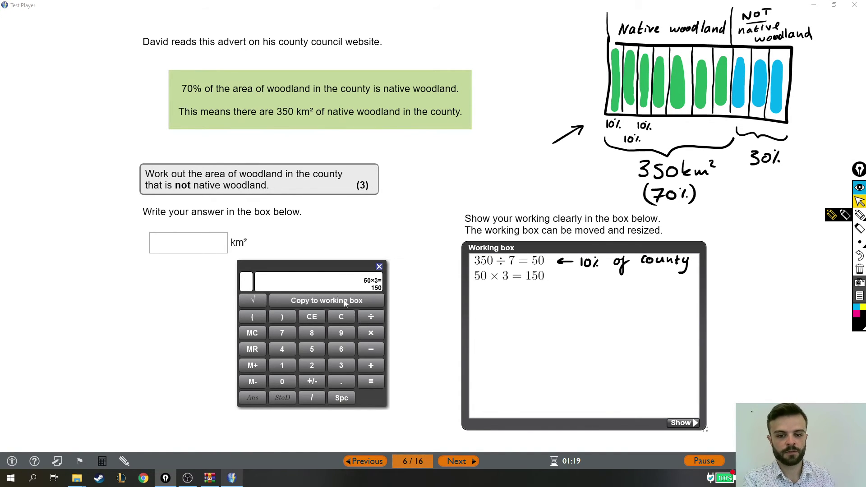
{"action": "left_click_drag", "start_coordinate": [330, 265], "coordinate": [363, 280]}
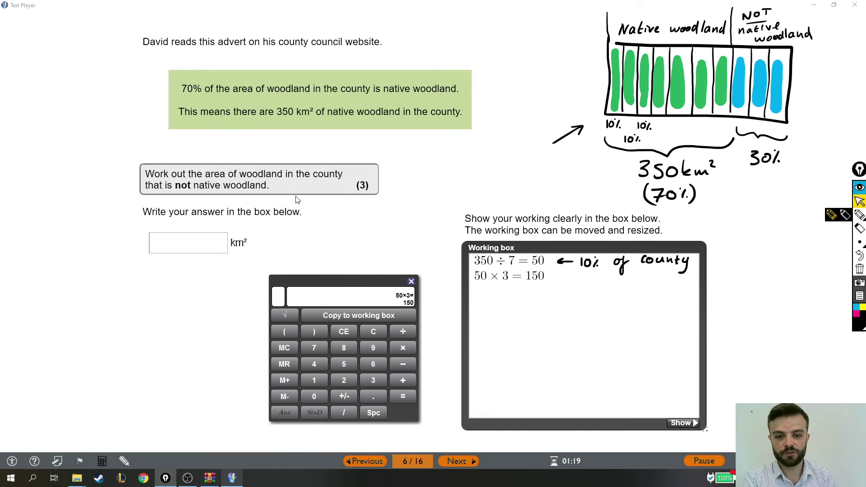
Step: Enter 150 in the km² answer box
{"action": "left_click", "coordinate": [215, 244]}
{"action": "type", "text": "150"}
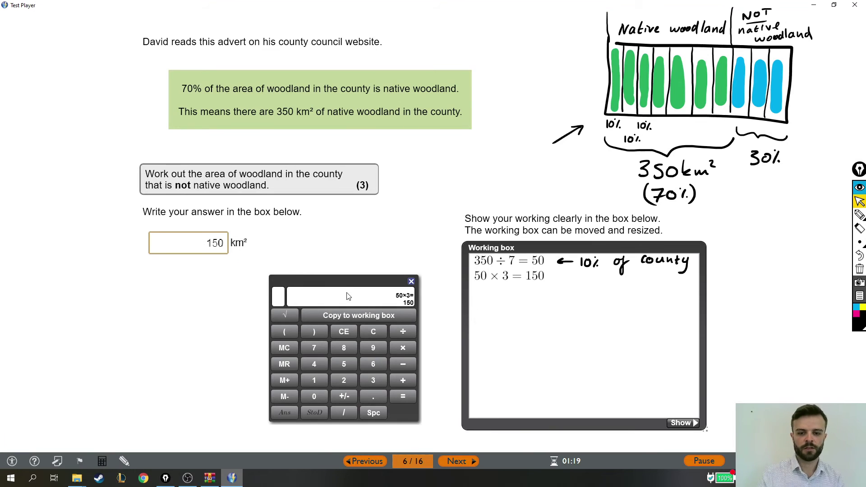